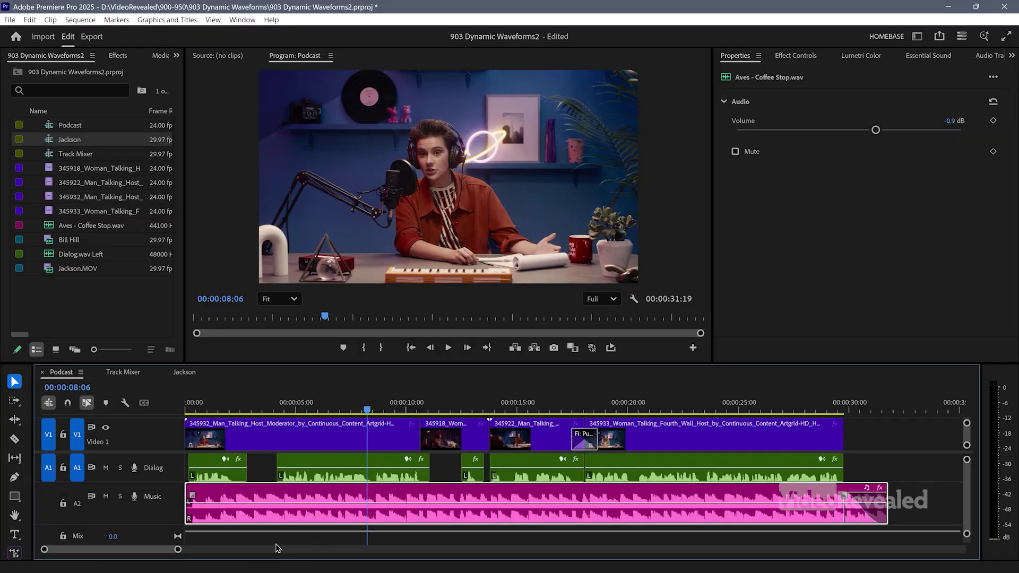
Play the music, then set the Aves - Coffee Stop.wav clip's volume to 0 dB and select the Pen tool.
{"action": "key", "text": "space"}
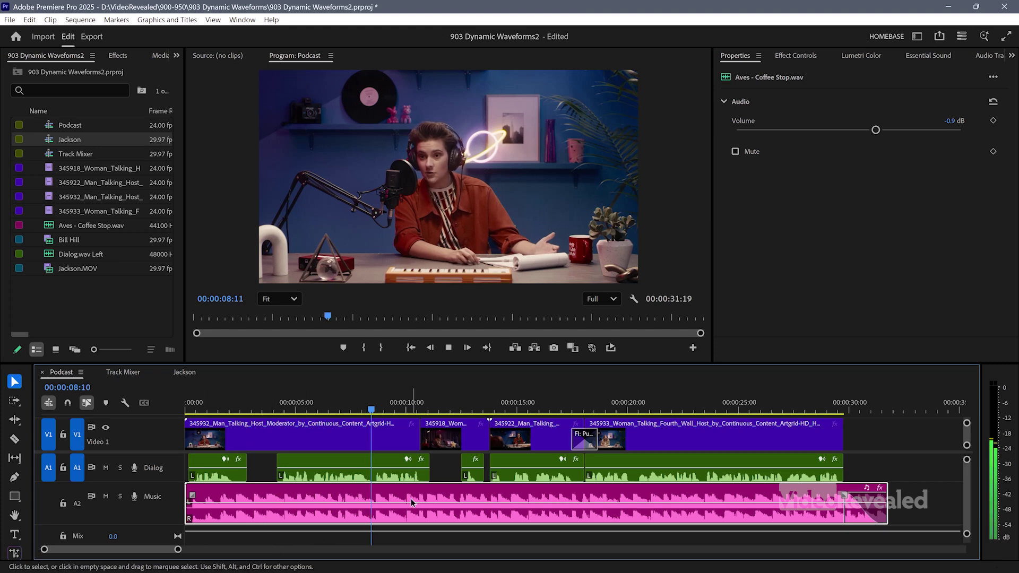
{"action": "key", "text": "space"}
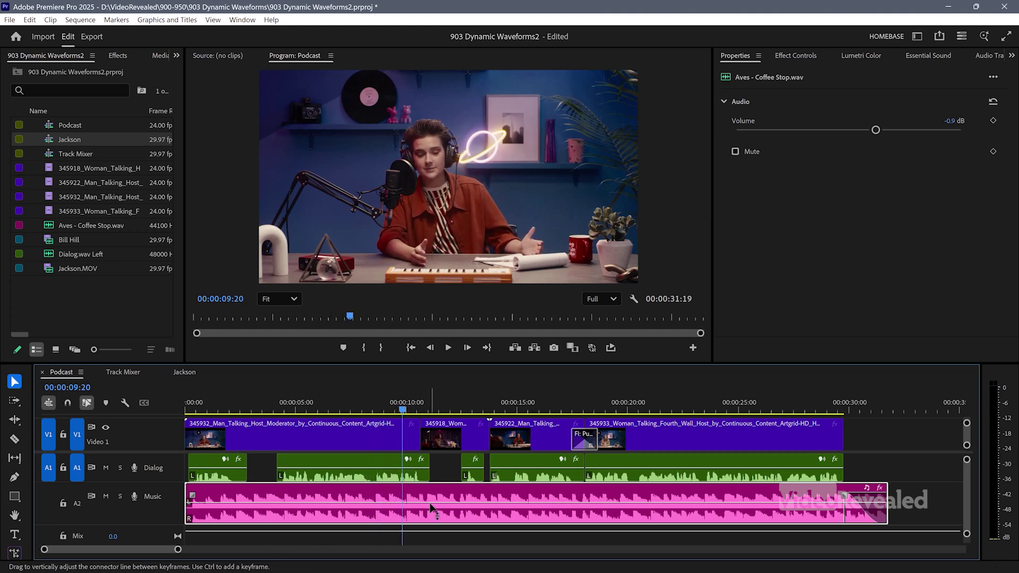
{"action": "left_click_drag", "start_coordinate": [430, 504], "coordinate": [428, 506]}
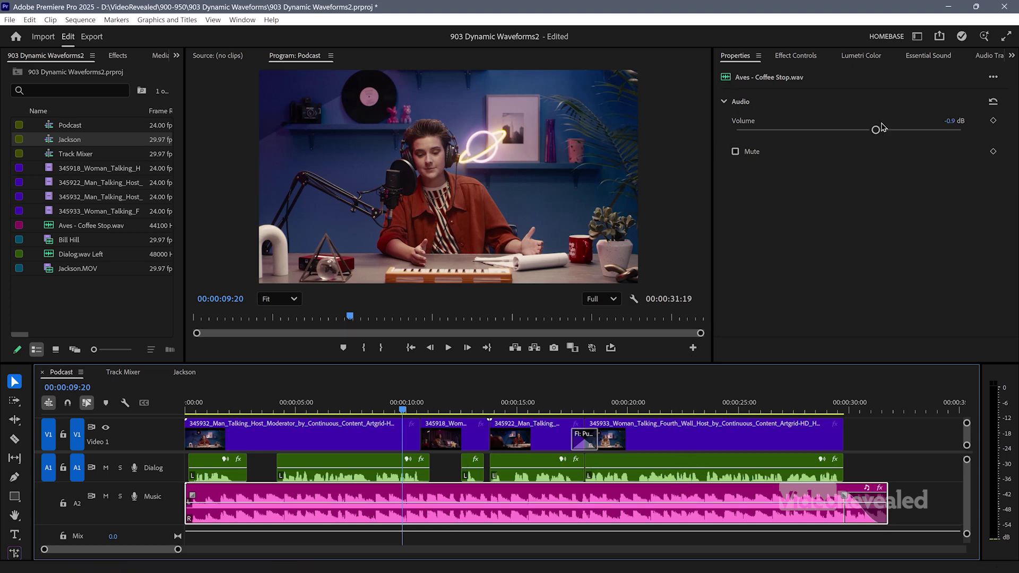
{"action": "left_click_drag", "start_coordinate": [878, 130], "coordinate": [843, 136]}
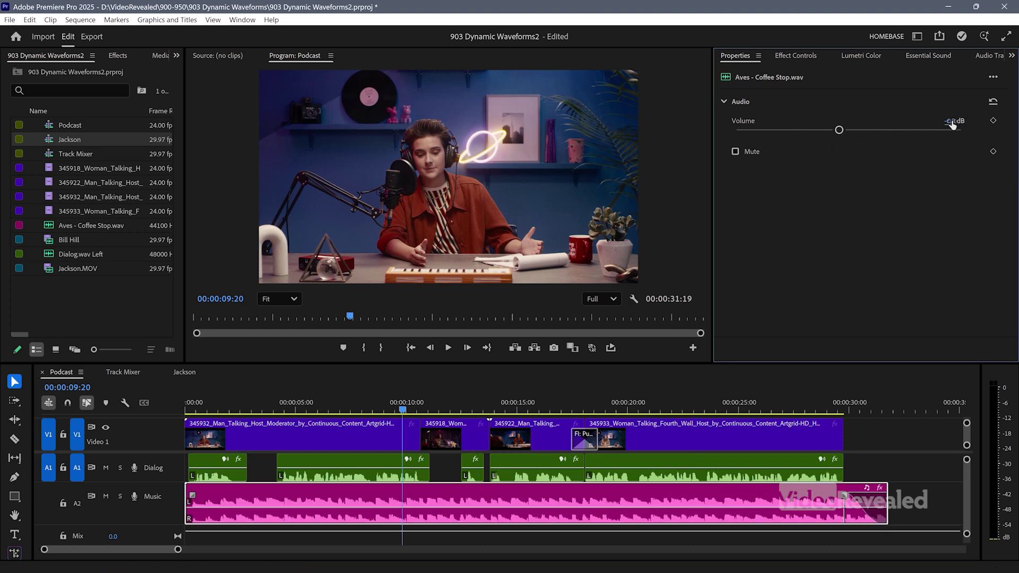
{"action": "type", "text": "0"}
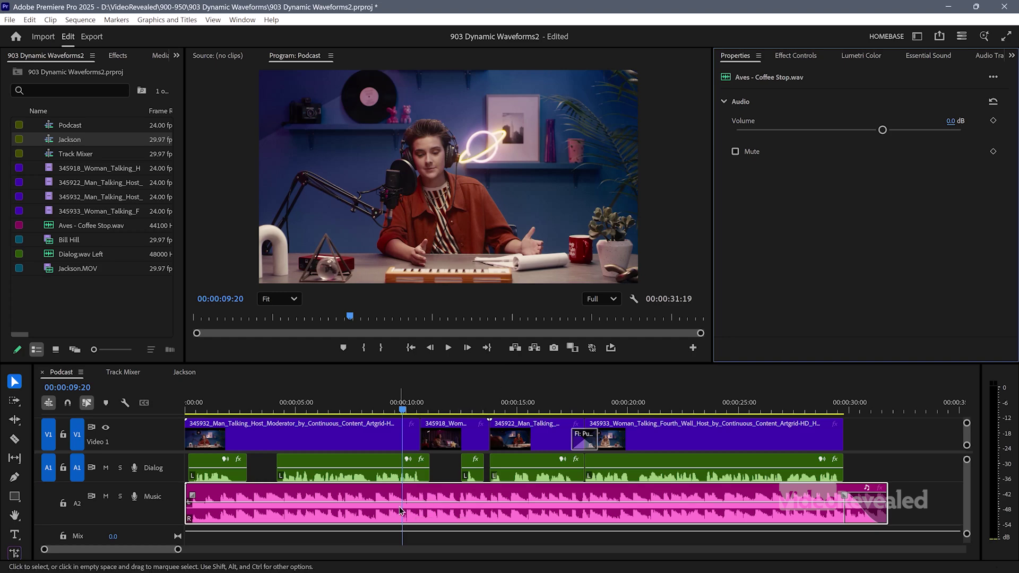
{"action": "left_click", "coordinate": [16, 478]}
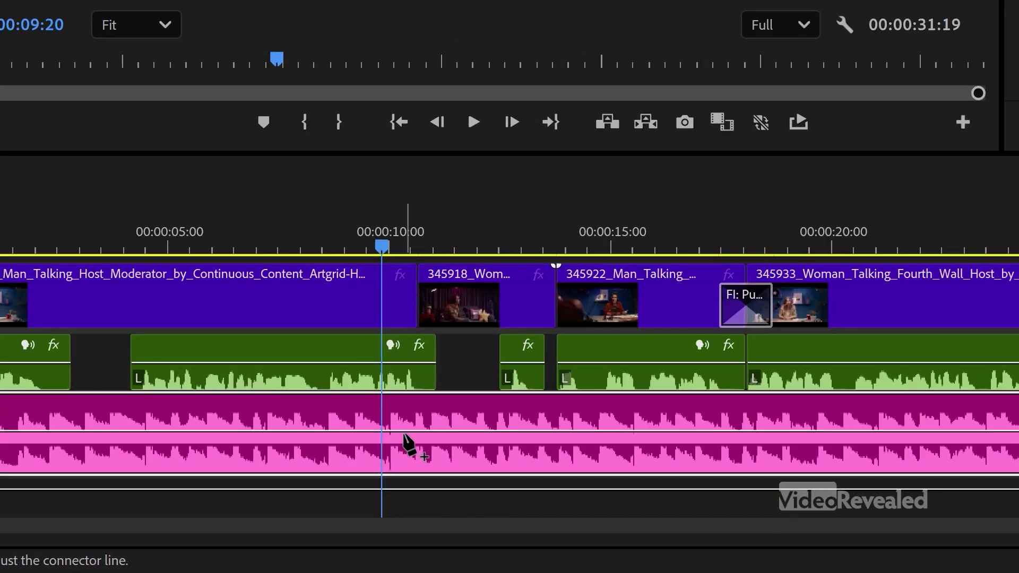
{"action": "left_click", "coordinate": [409, 459]}
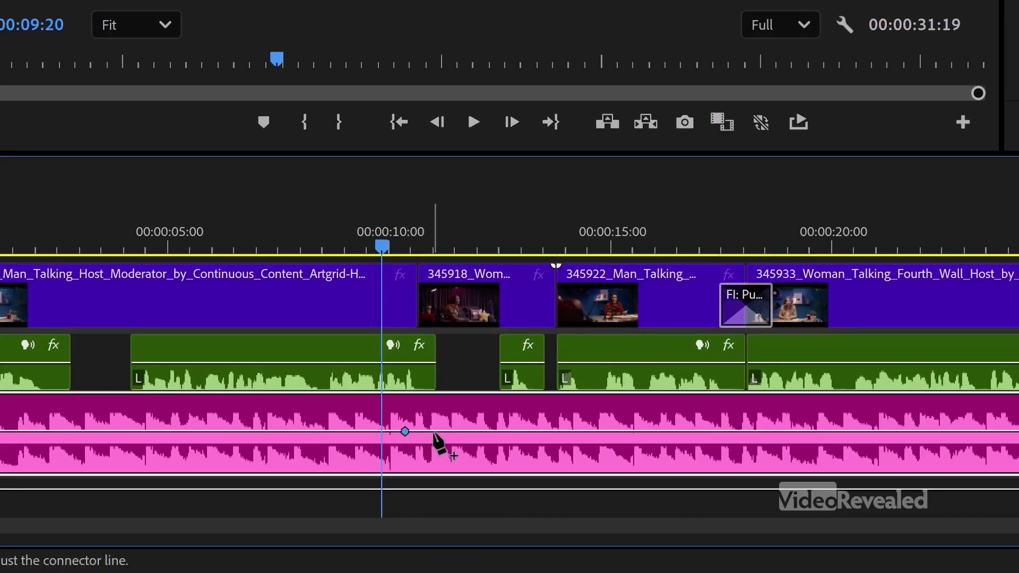
{"action": "left_click_drag", "start_coordinate": [449, 459], "coordinate": [463, 413]}
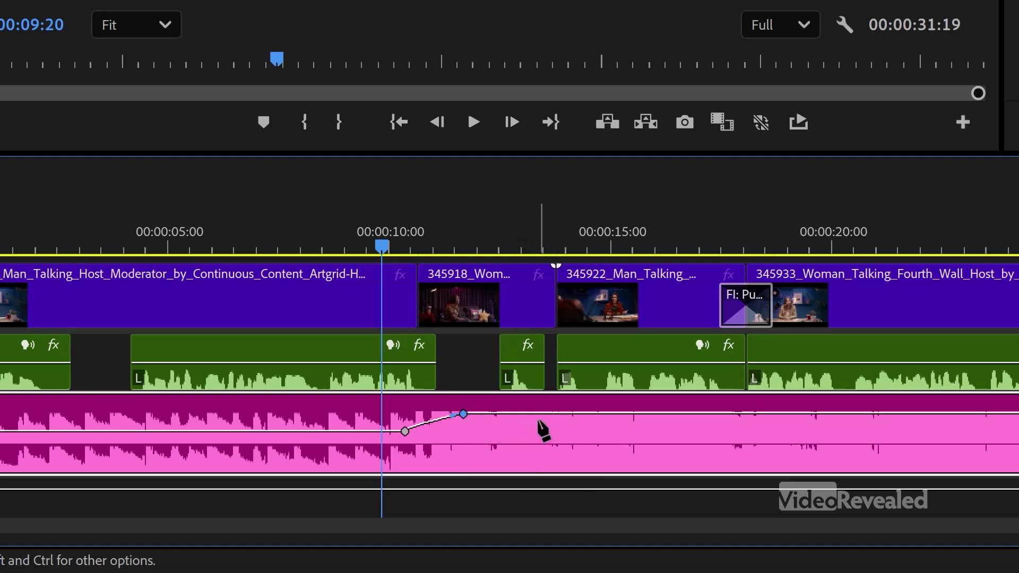
{"action": "left_click", "coordinate": [544, 414], "text": "ctrl"}
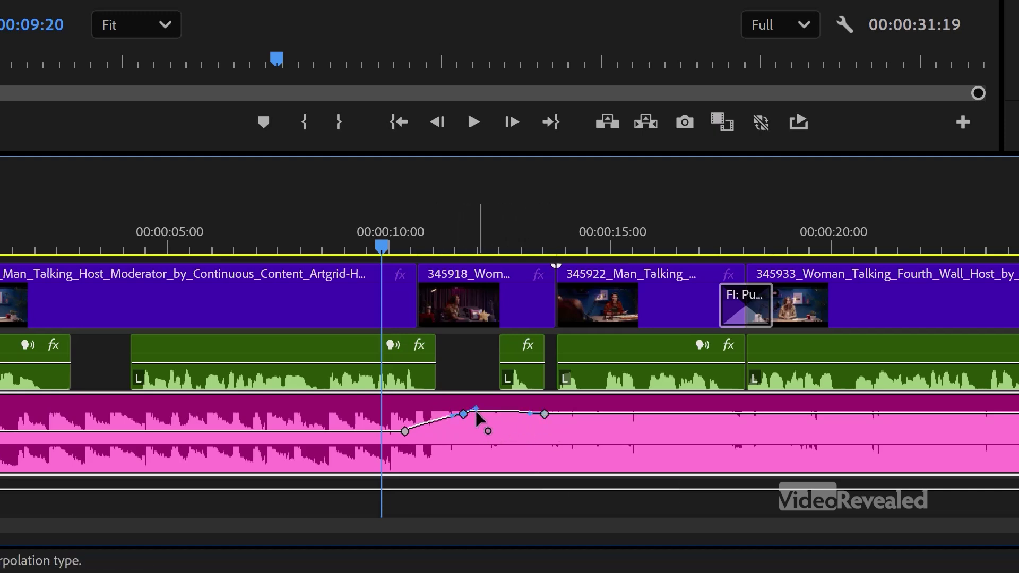
{"action": "left_click_drag", "start_coordinate": [476, 413], "coordinate": [434, 421]}
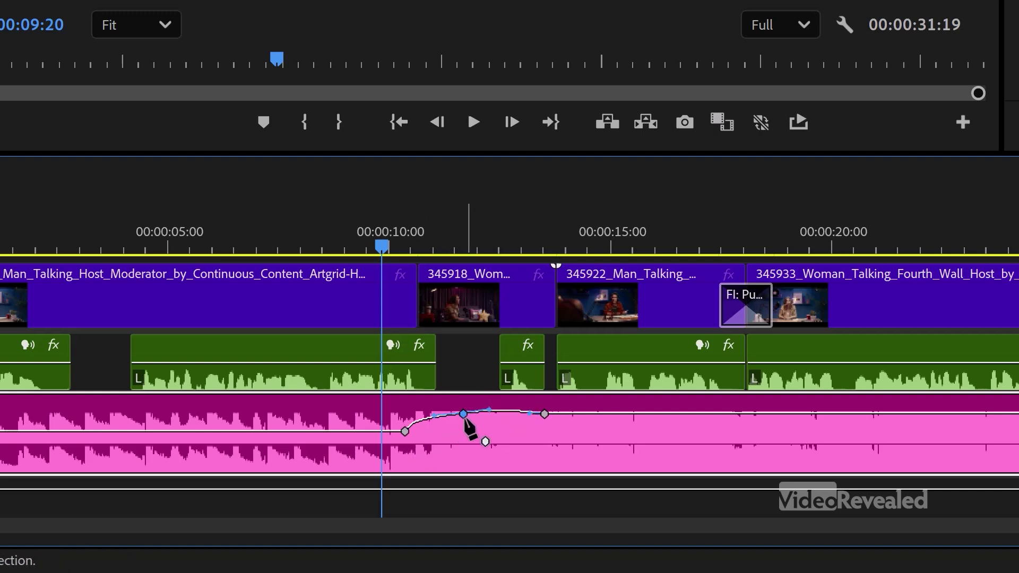
{"action": "key", "text": "Delete"}
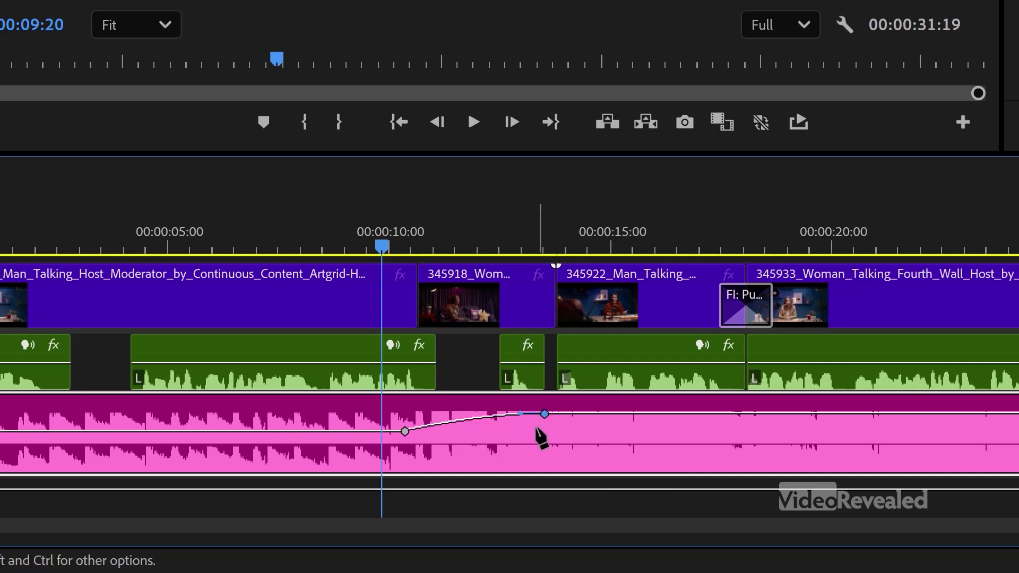
{"action": "key", "text": "Delete"}
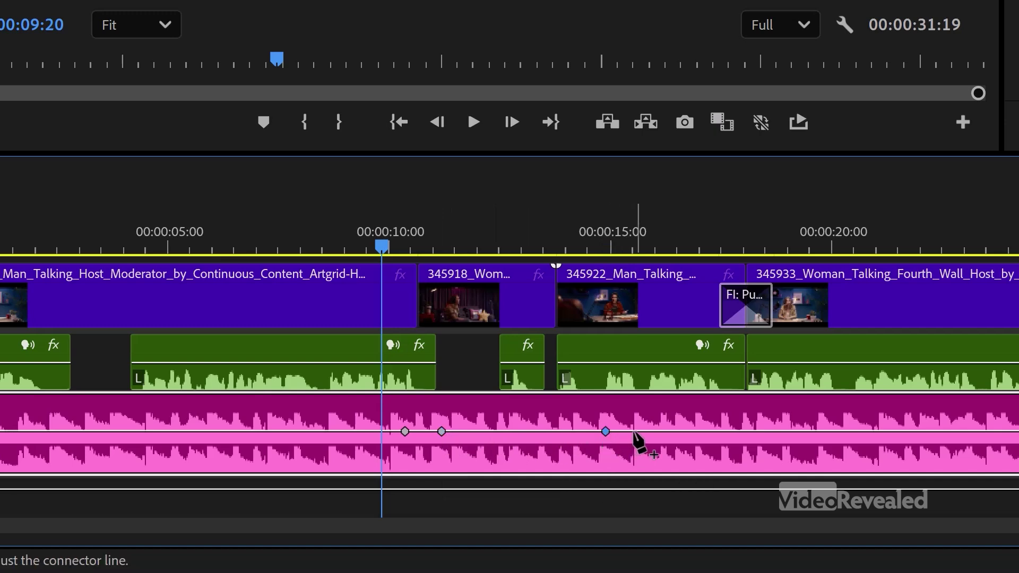
{"action": "left_click", "coordinate": [635, 432]}
{"action": "mouse_move", "coordinate": [568, 432]}
{"action": "left_mouse_down"}
{"action": "mouse_move", "coordinate": [568, 455]}
{"action": "mouse_move", "coordinate": [568, 416]}
{"action": "mouse_move", "coordinate": [569, 440]}
{"action": "mouse_move", "coordinate": [568, 429]}
{"action": "left_mouse_up"}
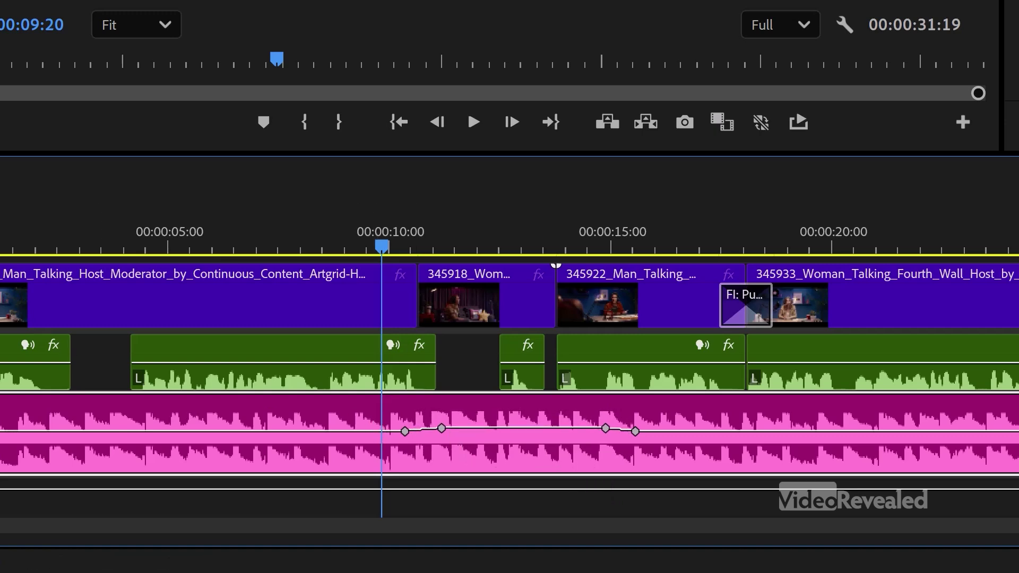
{"action": "left_click_drag", "start_coordinate": [383, 411], "coordinate": [647, 430]}
{"action": "key", "text": "Delete"}
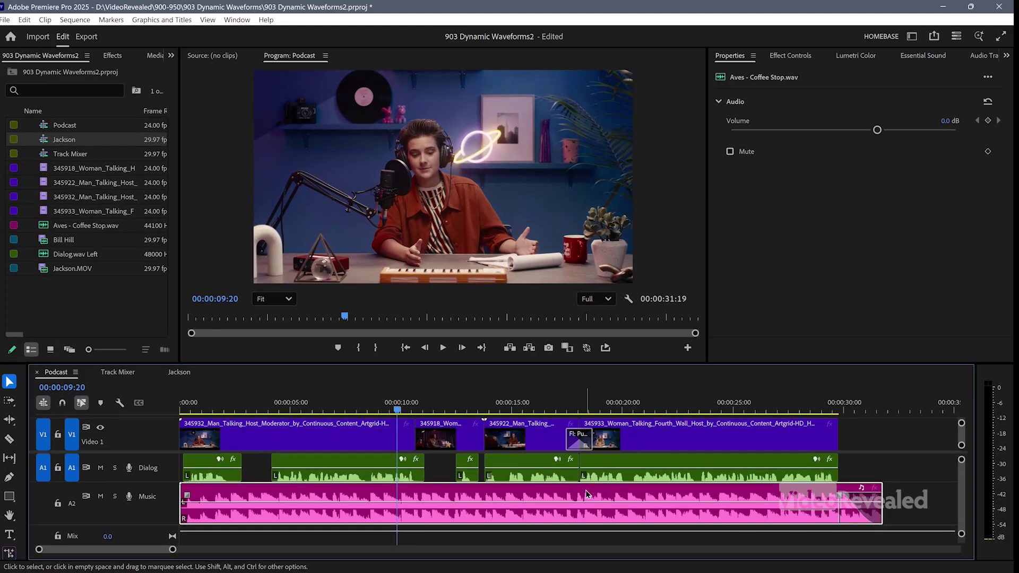
Enable Ducking against dialogue for the Coffee Stop music, generate keyframes, and play back the result.
{"action": "left_click", "coordinate": [921, 57]}
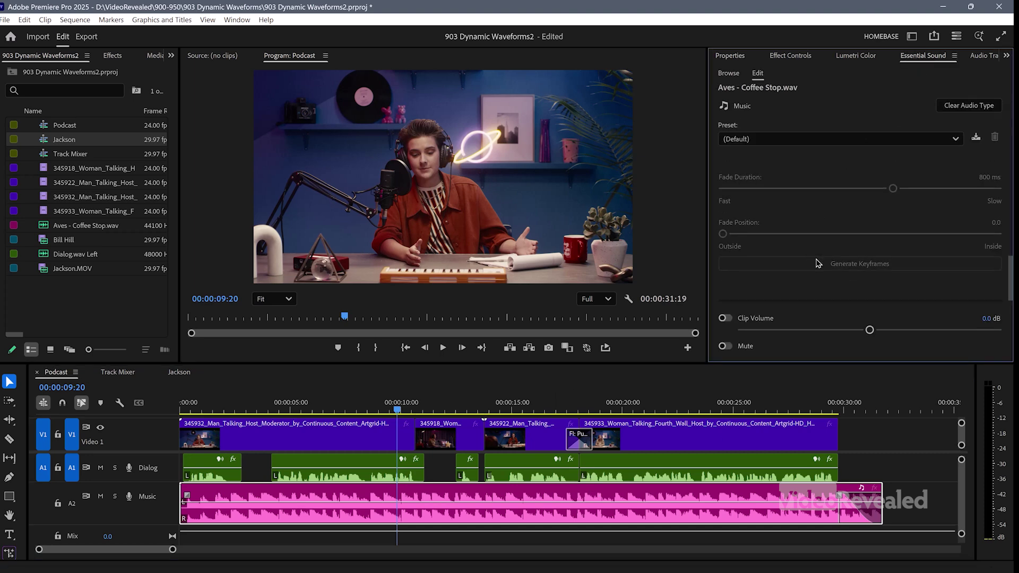
{"action": "scroll", "coordinate": [818, 263], "scroll_direction": "up", "scroll_amount": 5}
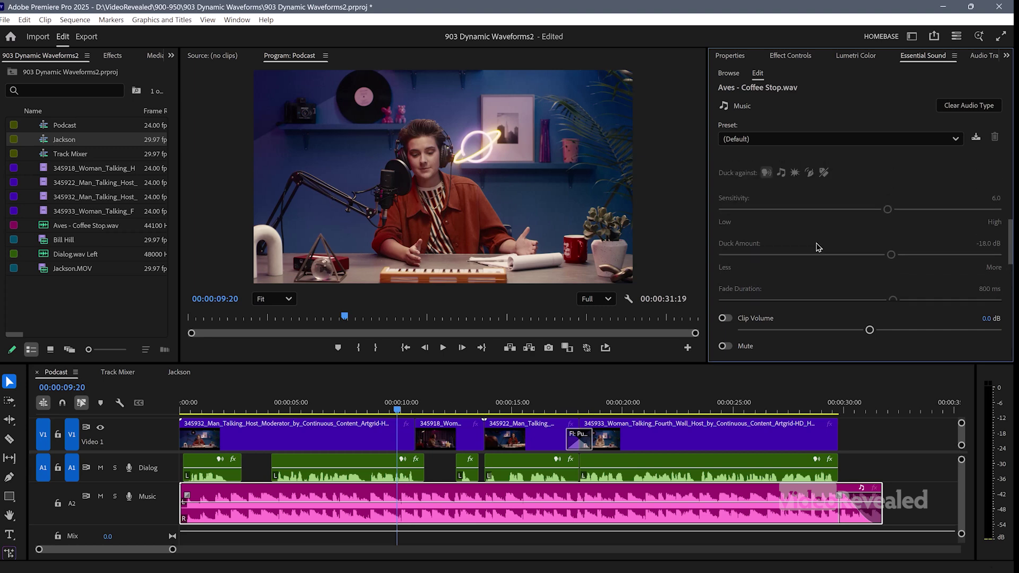
{"action": "scroll", "coordinate": [818, 247], "scroll_direction": "up", "scroll_amount": 3}
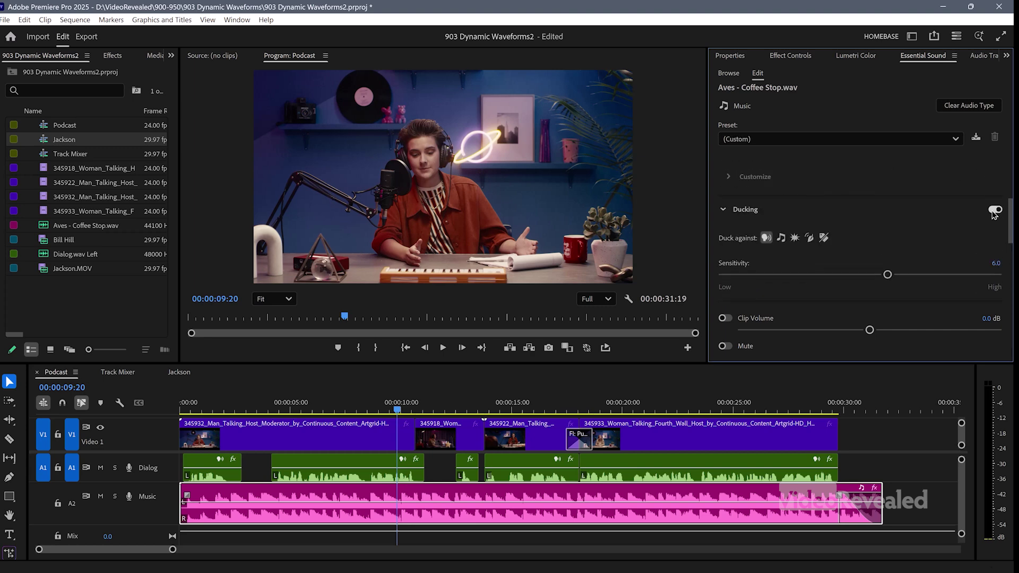
{"action": "left_click_drag", "start_coordinate": [1010, 228], "coordinate": [1010, 279]}
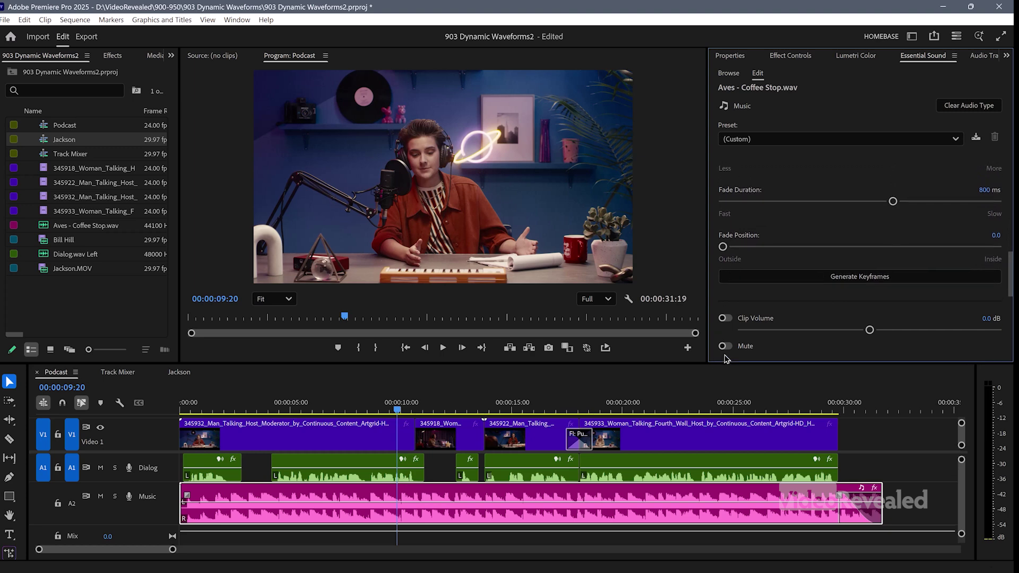
{"action": "left_click", "coordinate": [872, 276]}
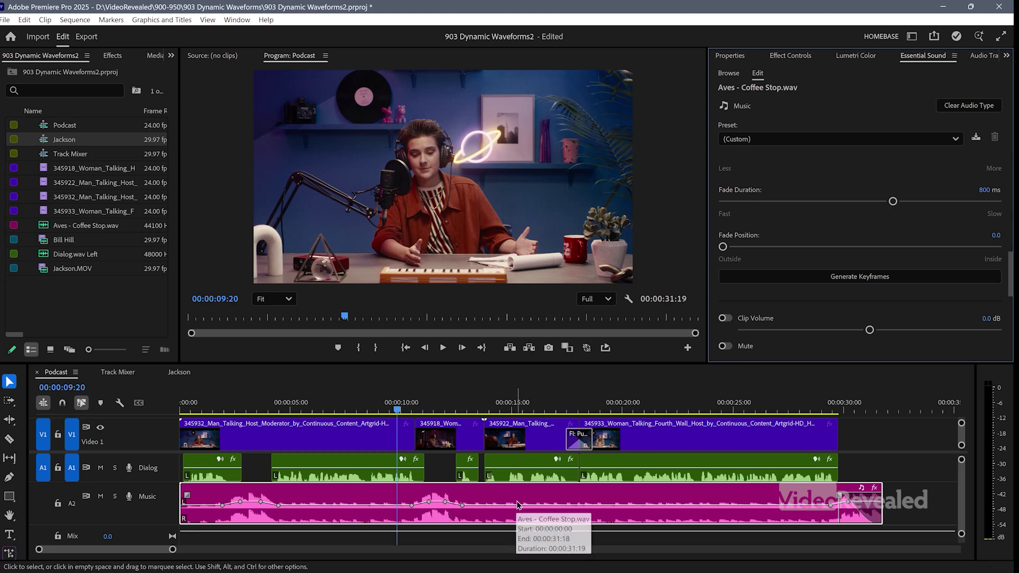
{"action": "key", "text": "space"}
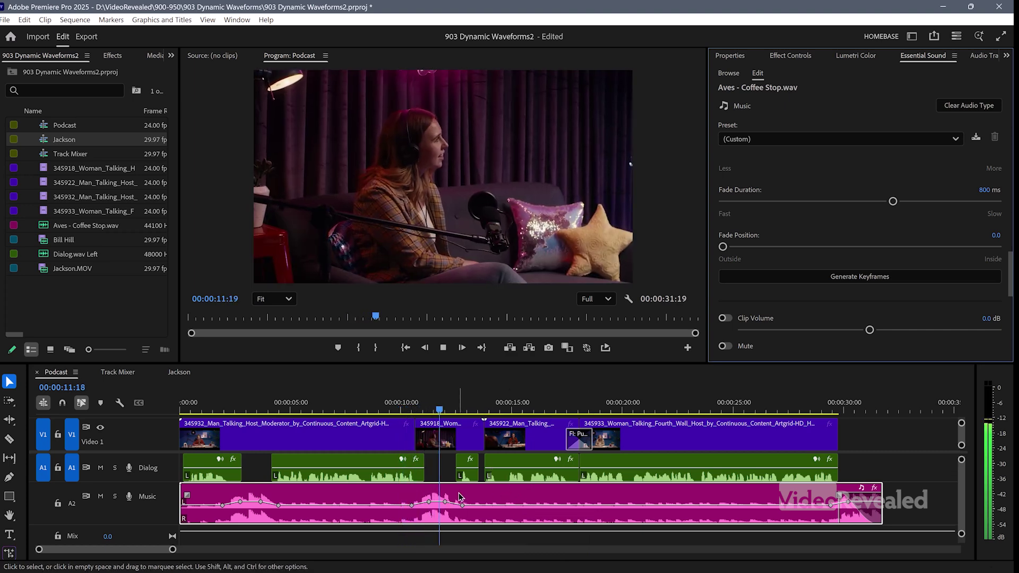
{"action": "key", "text": "space"}
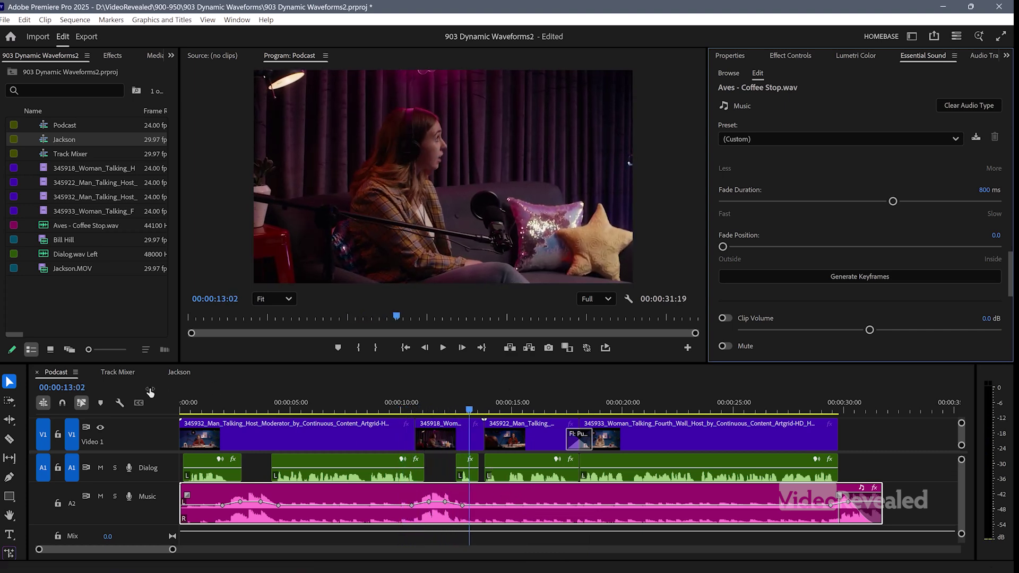
Switch to the Track Mixer sequence and play a short stretch of it.
{"action": "left_click", "coordinate": [129, 377]}
{"action": "key", "text": "space"}
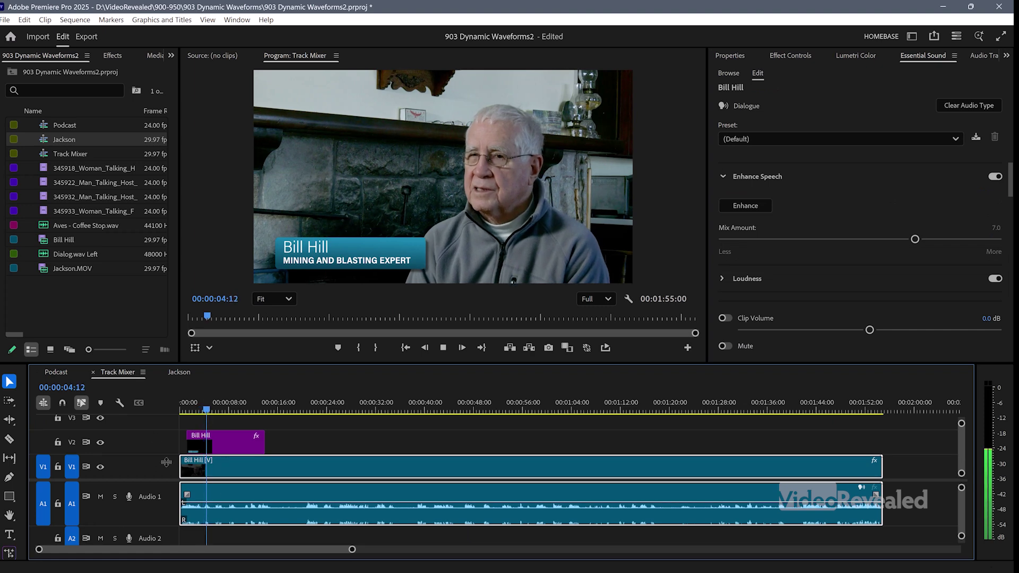
{"action": "key", "text": "space"}
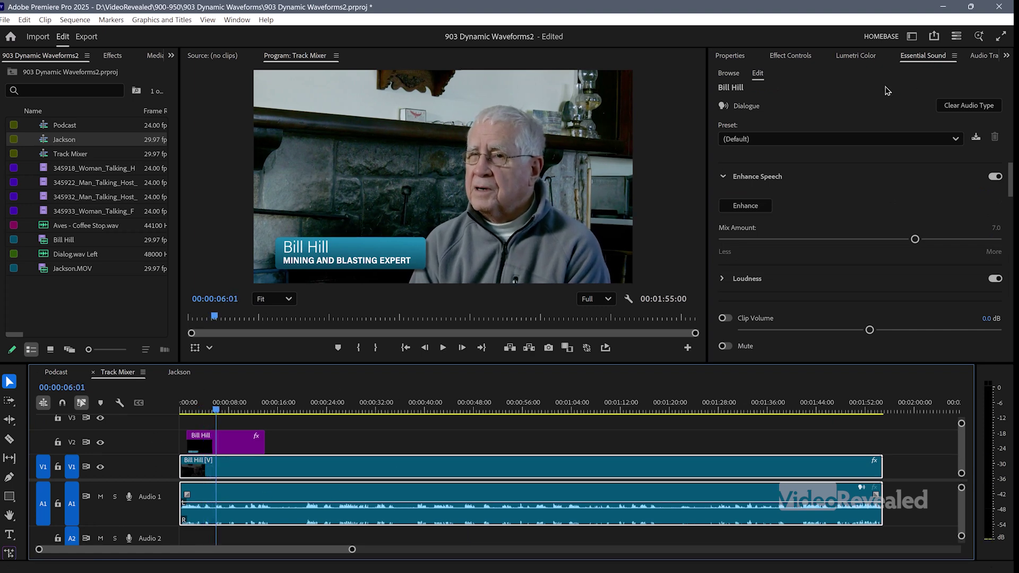
Apply the Podcast Voice preset and Enhance Speech to the Bill Hill dialogue, then play it.
{"action": "left_click", "coordinate": [843, 142]}
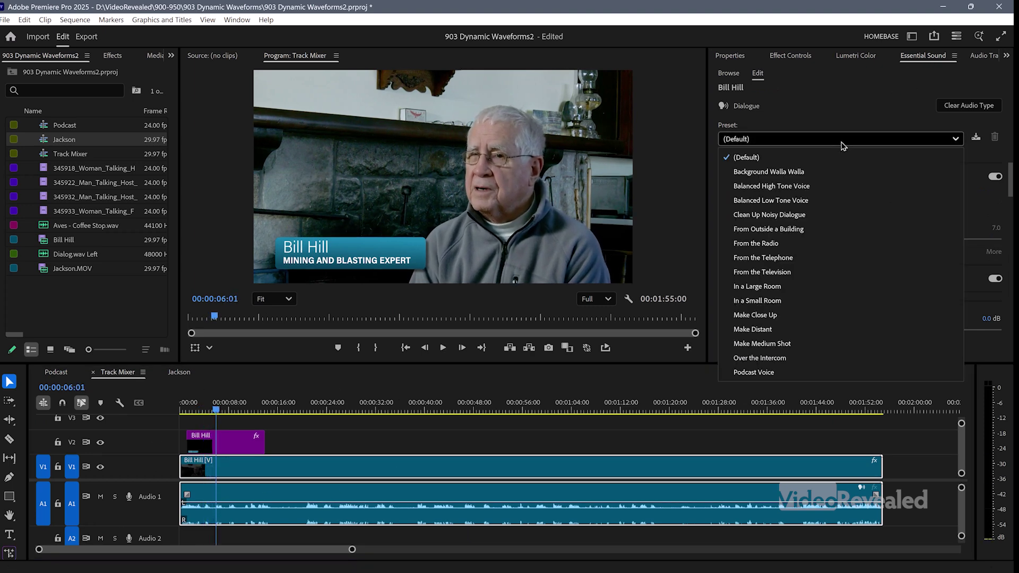
{"action": "left_click", "coordinate": [796, 373]}
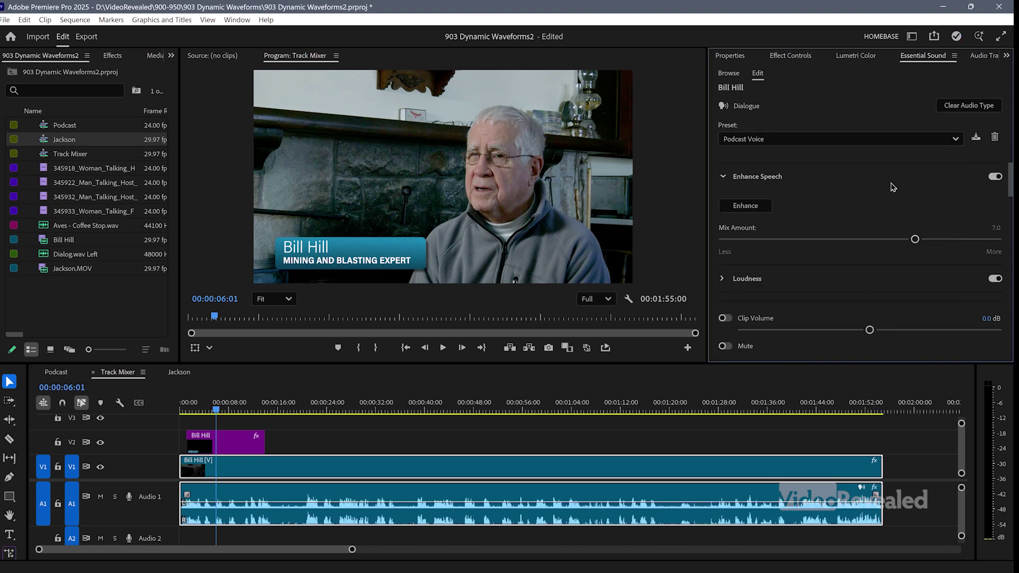
{"action": "left_click", "coordinate": [767, 209]}
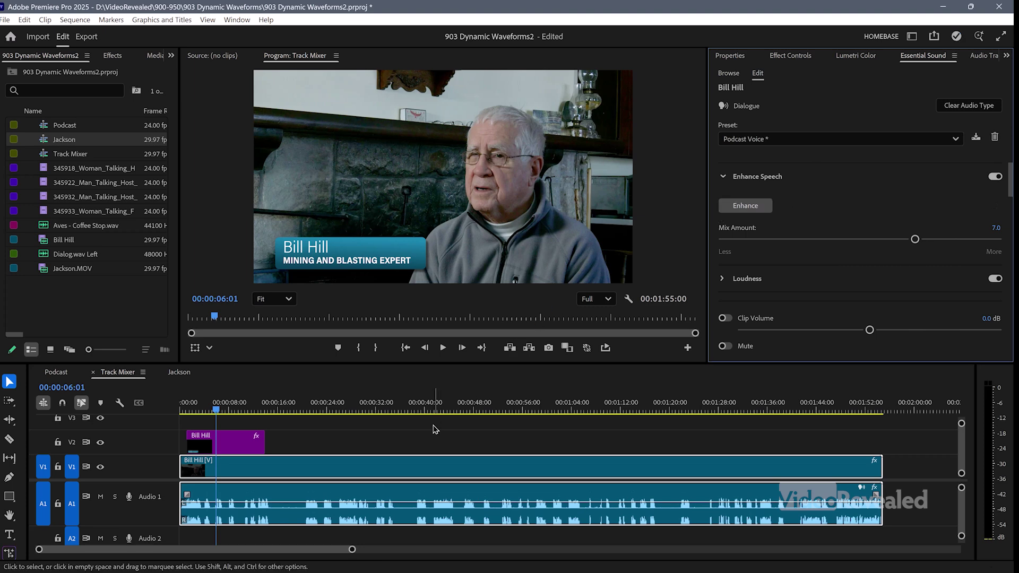
{"action": "key", "text": "space"}
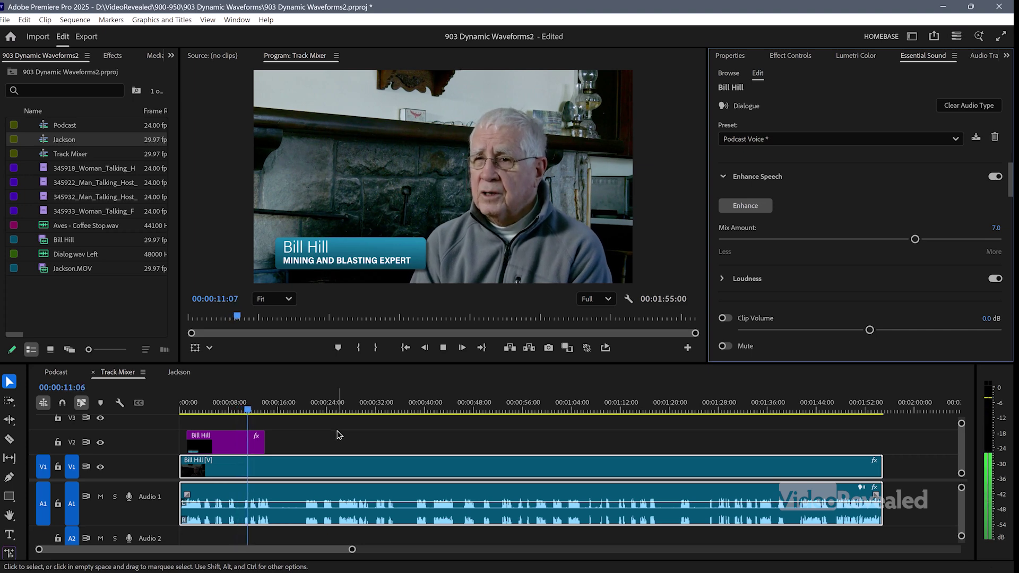
{"action": "key", "text": "space"}
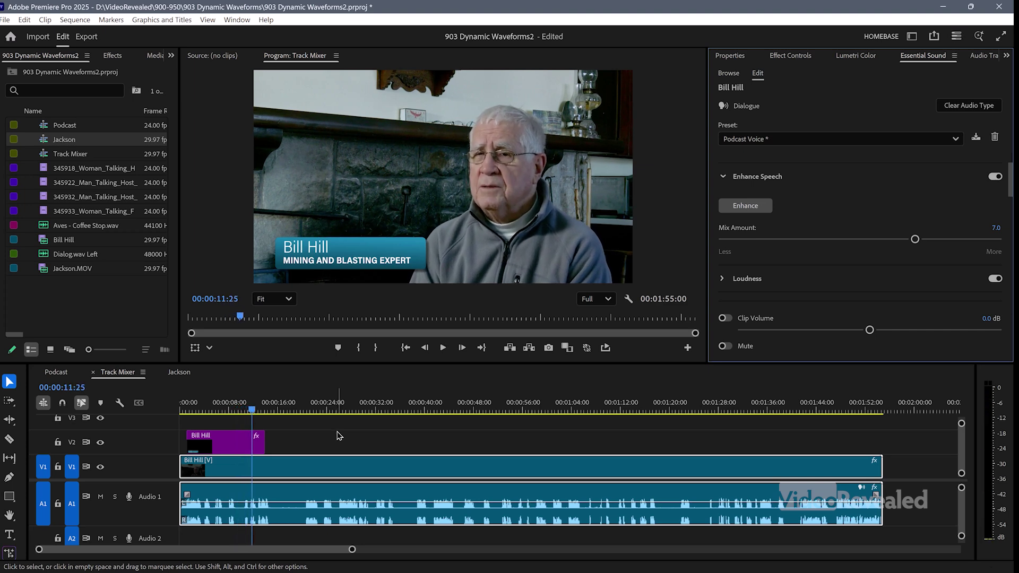
Lower the Audio 1 fader in the Audio Track Mixer to -6.5 dB.
{"action": "left_click", "coordinate": [982, 58]}
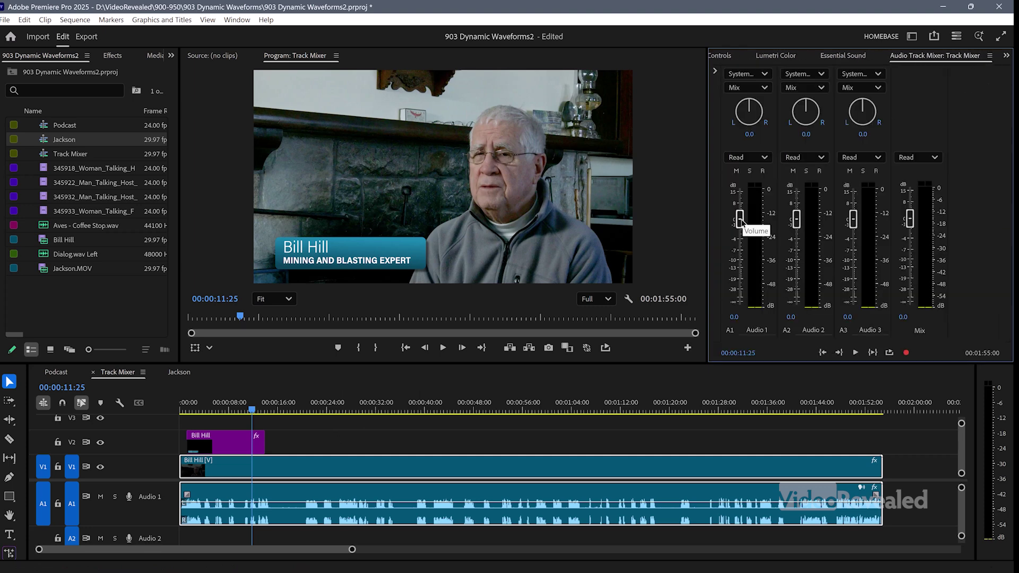
{"action": "left_click_drag", "start_coordinate": [741, 223], "coordinate": [742, 253]}
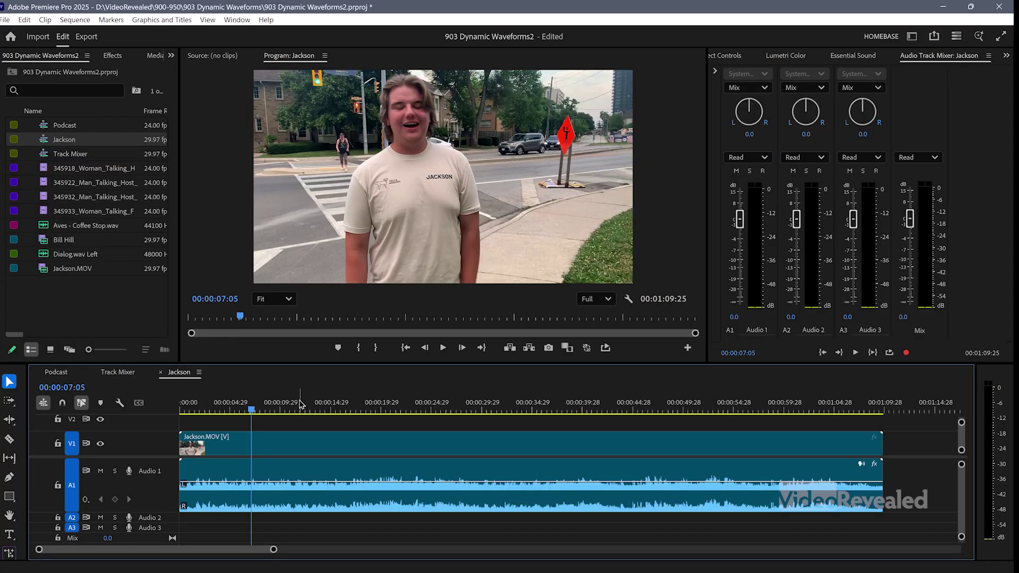
Preview the Jackson clip, then insert Waves Clarity Vx Stereo from VST3 > Restoration on Audio 1.
{"action": "key", "text": "space"}
{"action": "key", "text": "space"}
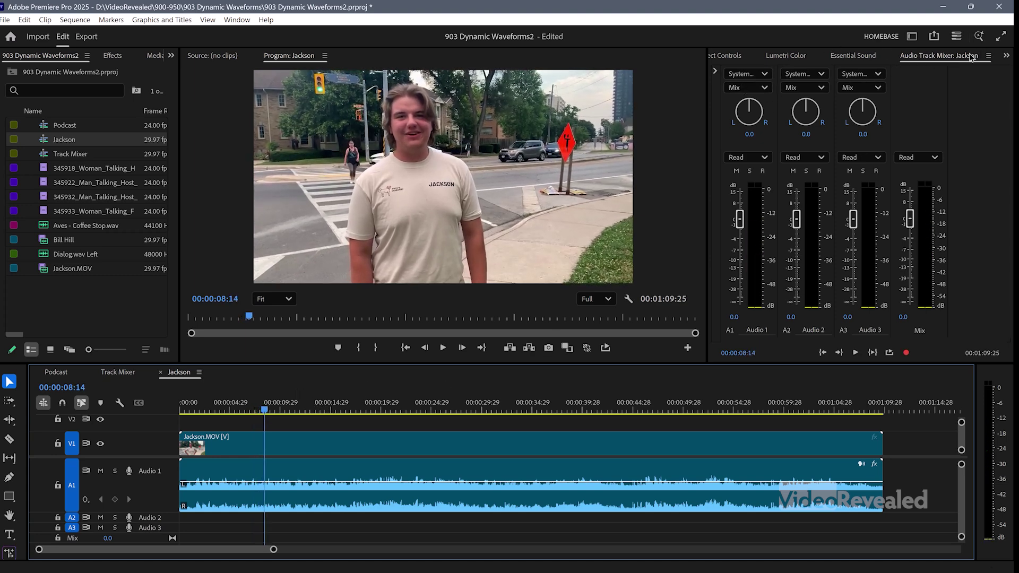
{"action": "key", "text": "space"}
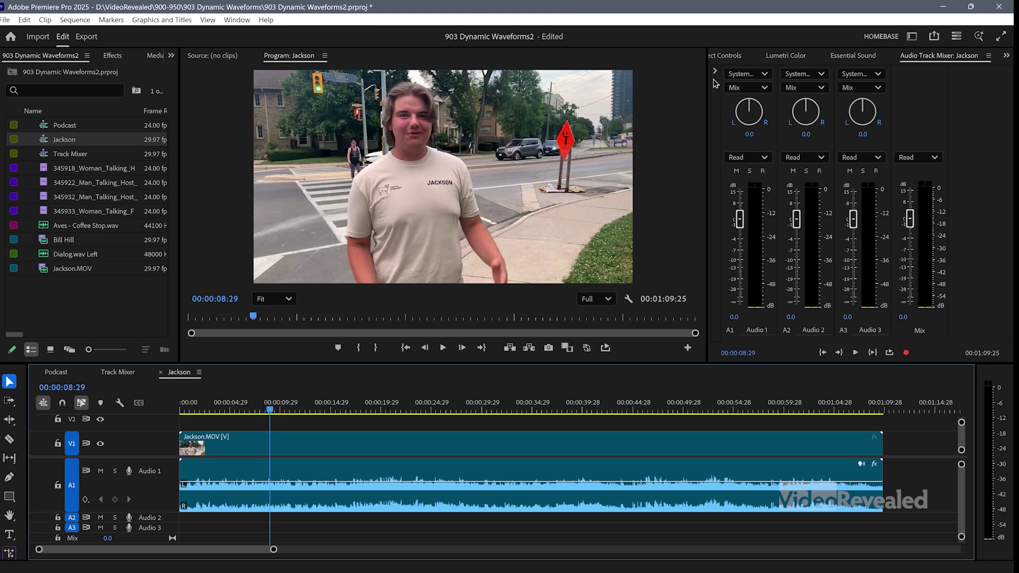
{"action": "left_click", "coordinate": [714, 73]}
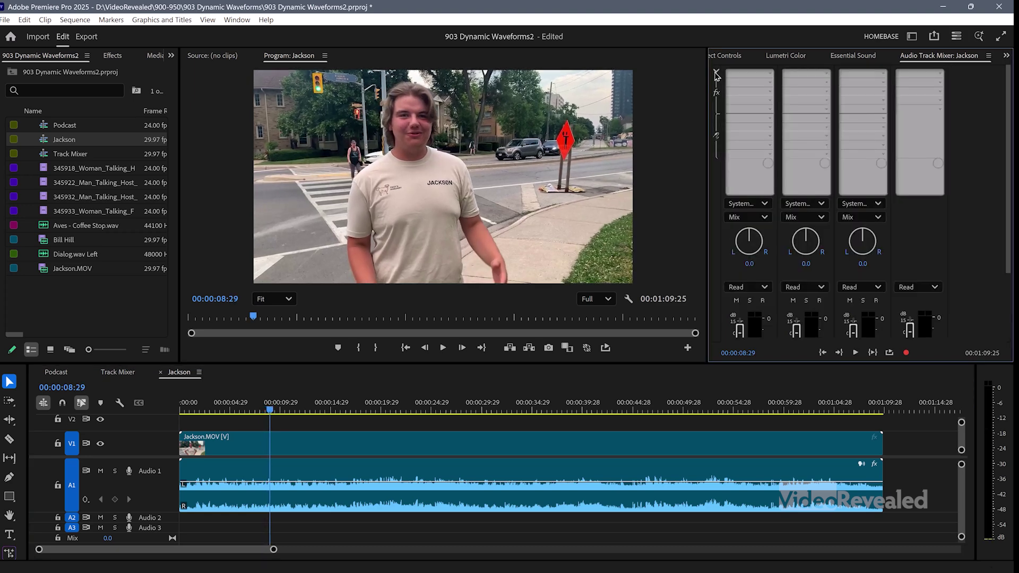
{"action": "left_click", "coordinate": [770, 75]}
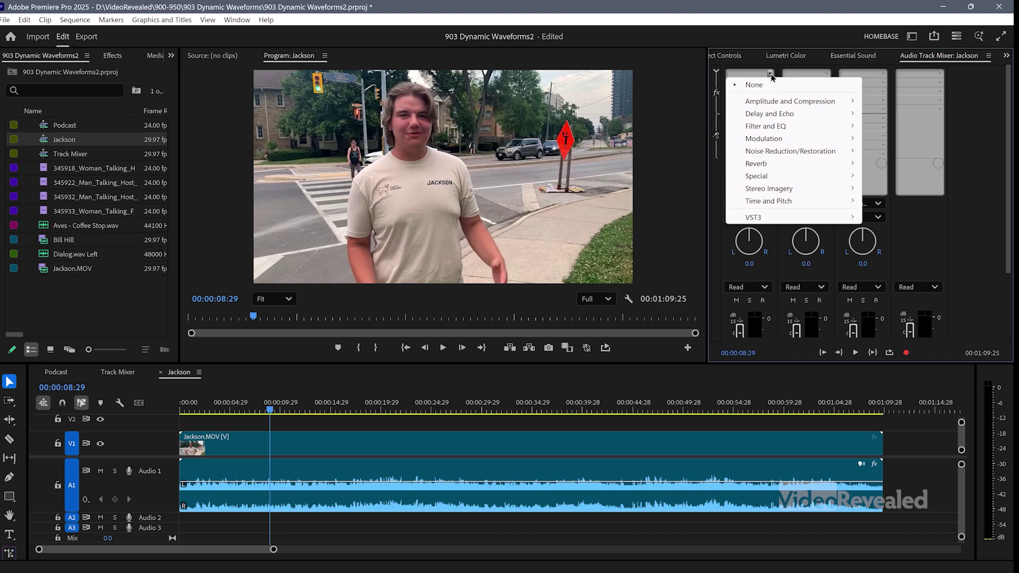
{"action": "mouse_move", "coordinate": [778, 218]}
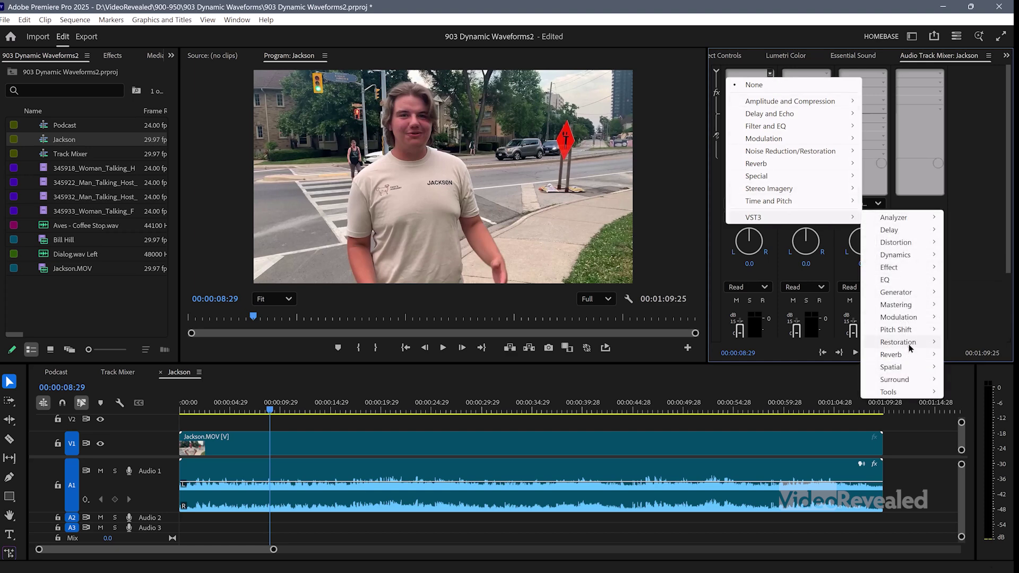
{"action": "mouse_move", "coordinate": [909, 343]}
{"action": "mouse_move", "coordinate": [962, 342]}
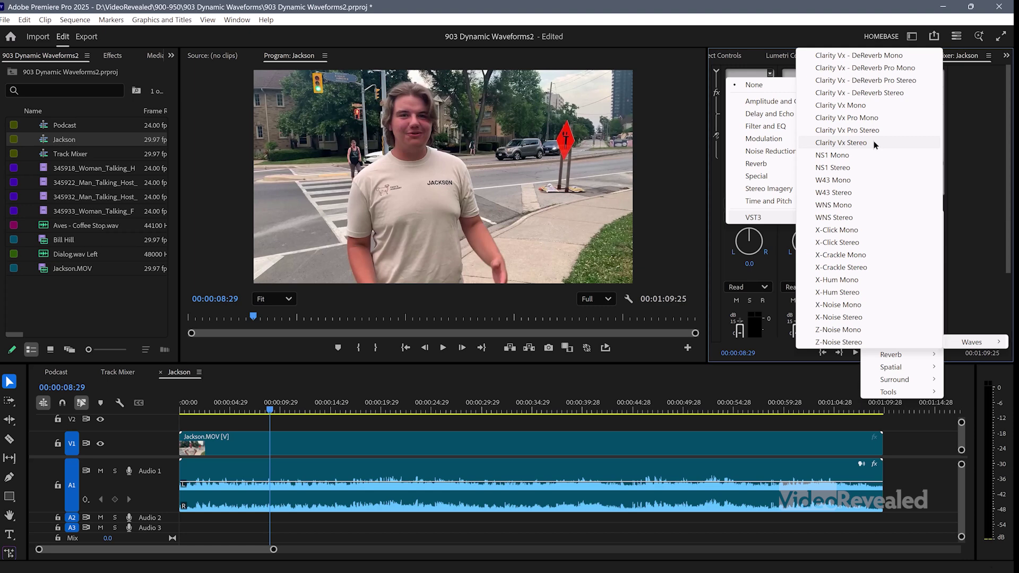
{"action": "left_click", "coordinate": [874, 142]}
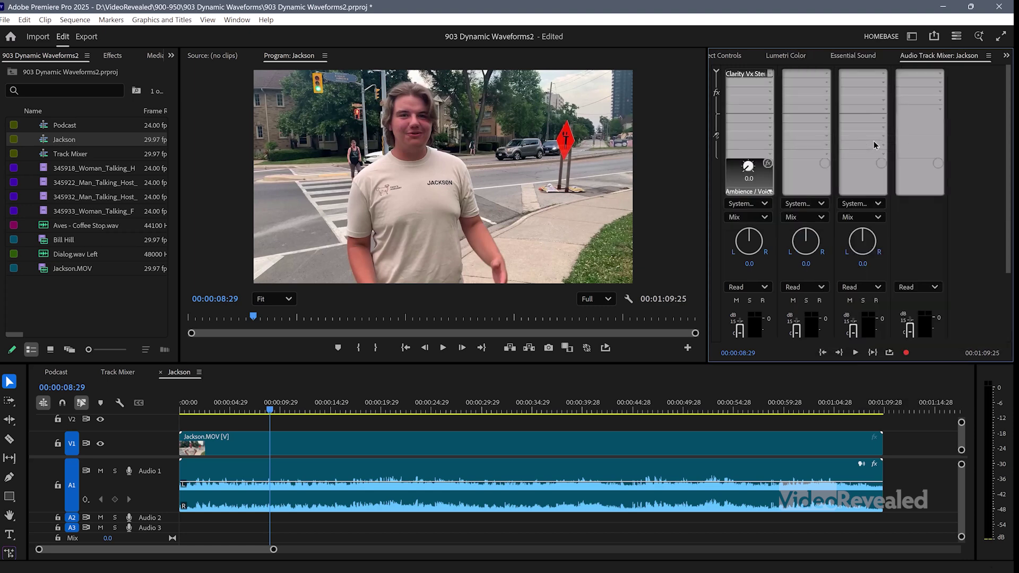
Open the Clarity Vx Stereo editor and set its Clarity ambience reduction to about 70.
{"action": "double_click", "coordinate": [755, 75]}
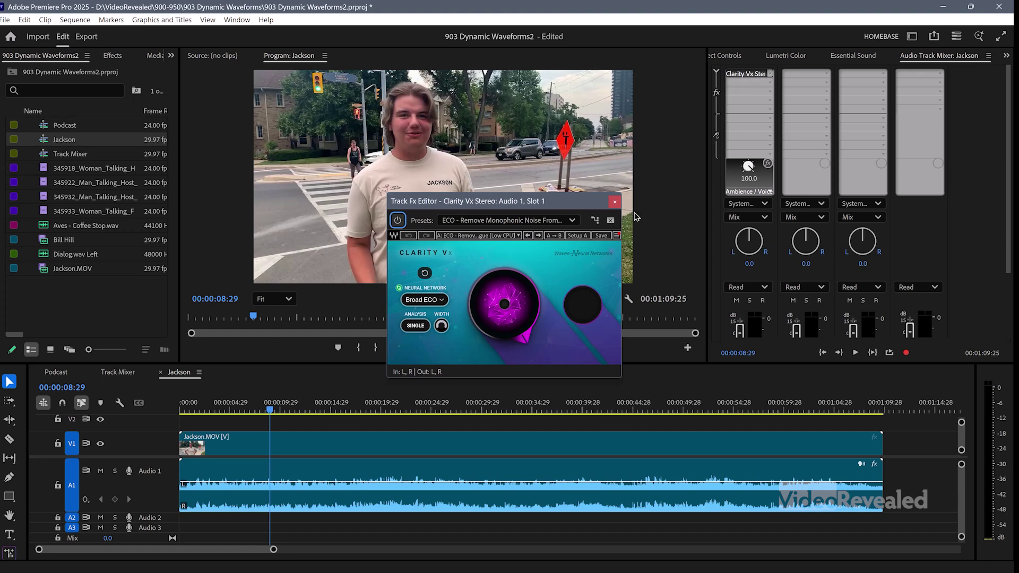
{"action": "left_click_drag", "start_coordinate": [581, 206], "coordinate": [312, 231]}
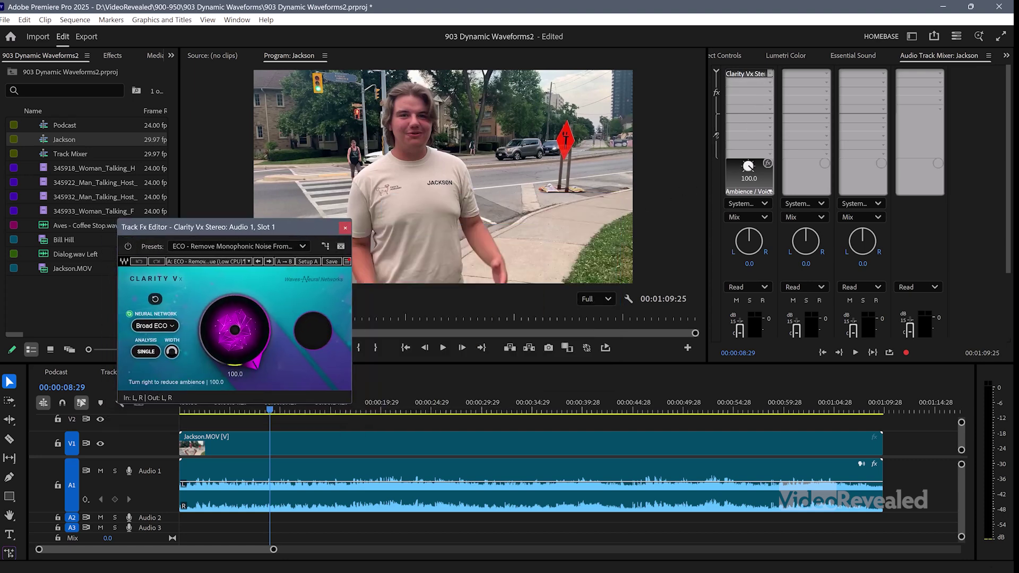
{"action": "left_click_drag", "start_coordinate": [235, 329], "coordinate": [249, 352]}
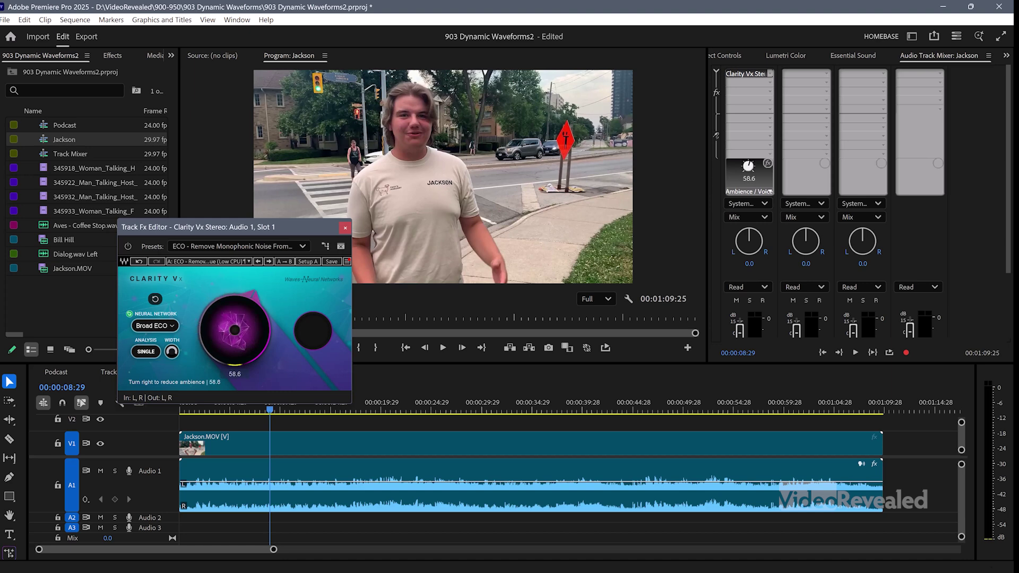
Preview the Jackson clip with Clarity Vx bypassed and enabled, then close the effect editor.
{"action": "key", "text": "space"}
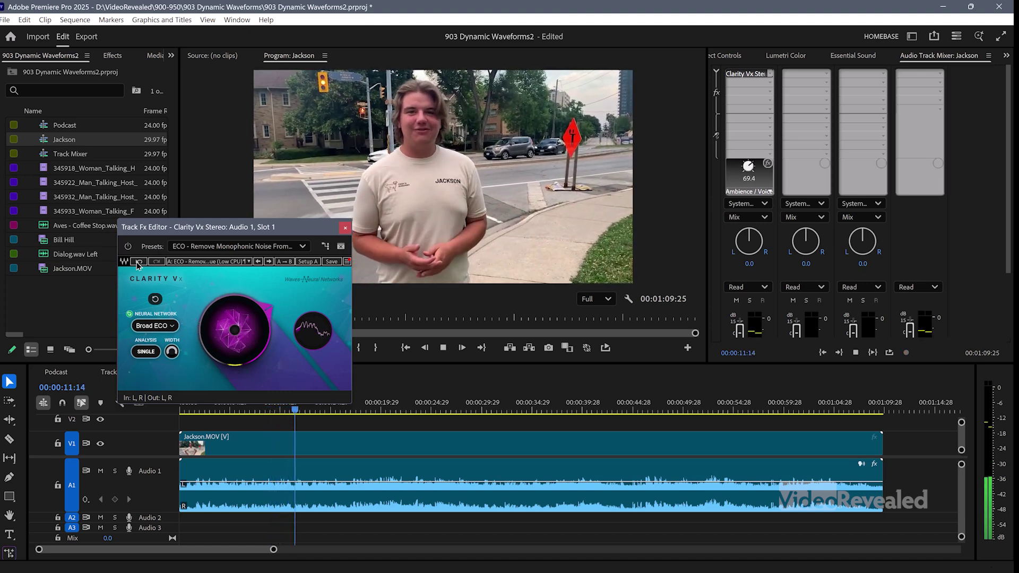
{"action": "left_click", "coordinate": [128, 247]}
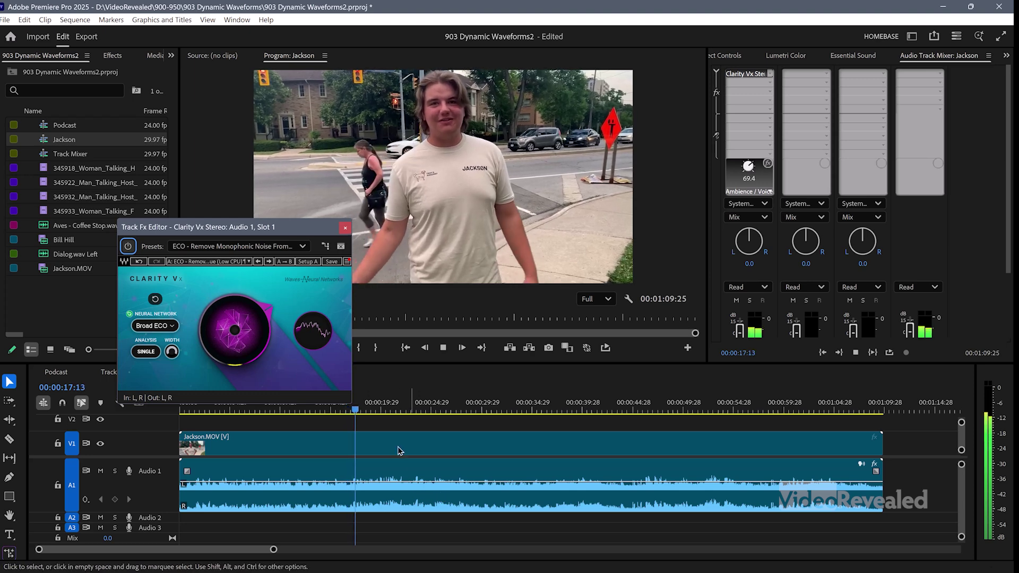
{"action": "mouse_move", "coordinate": [221, 331]}
{"action": "key", "text": "space"}
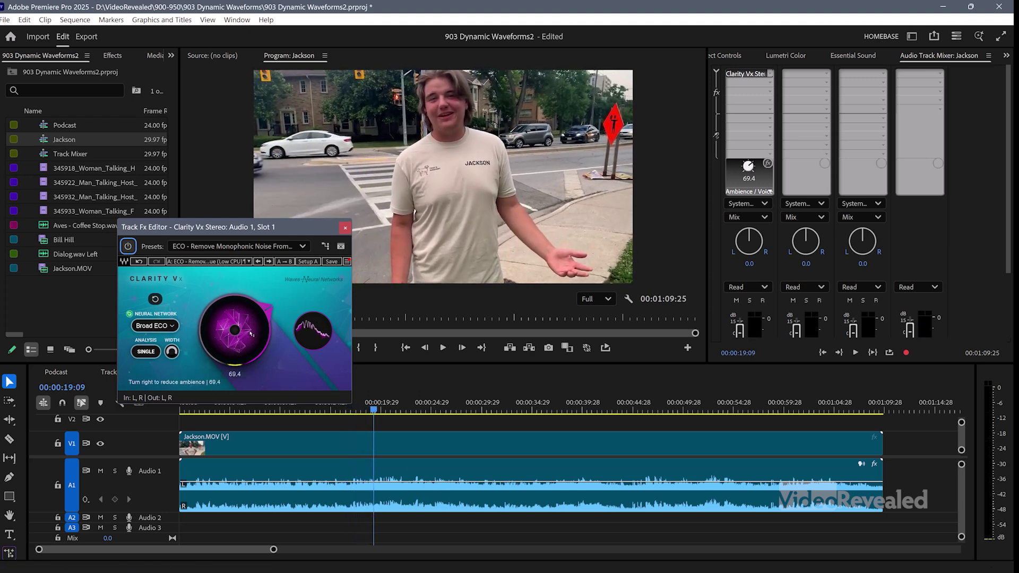
{"action": "key", "text": "space"}
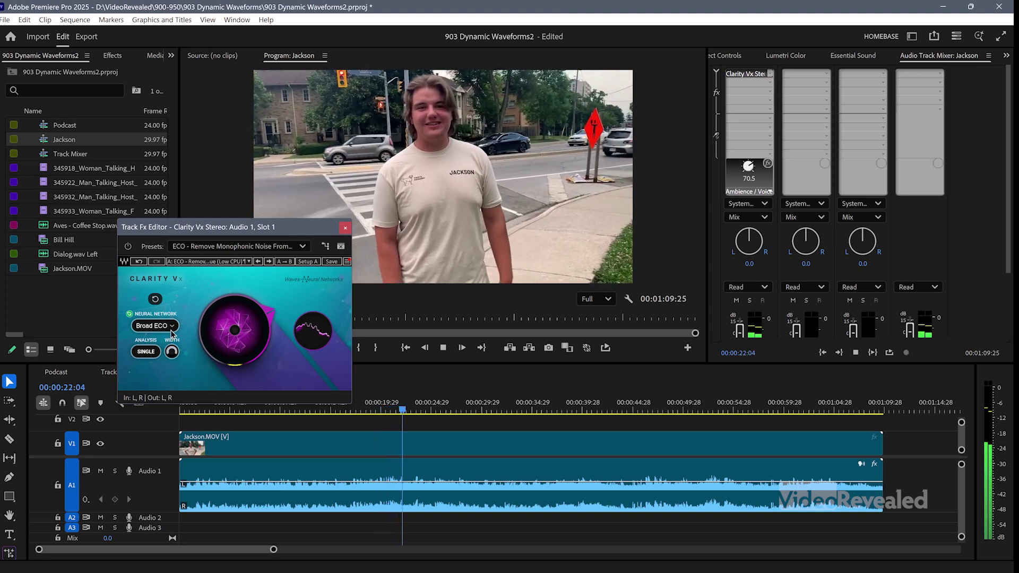
{"action": "key", "text": "space"}
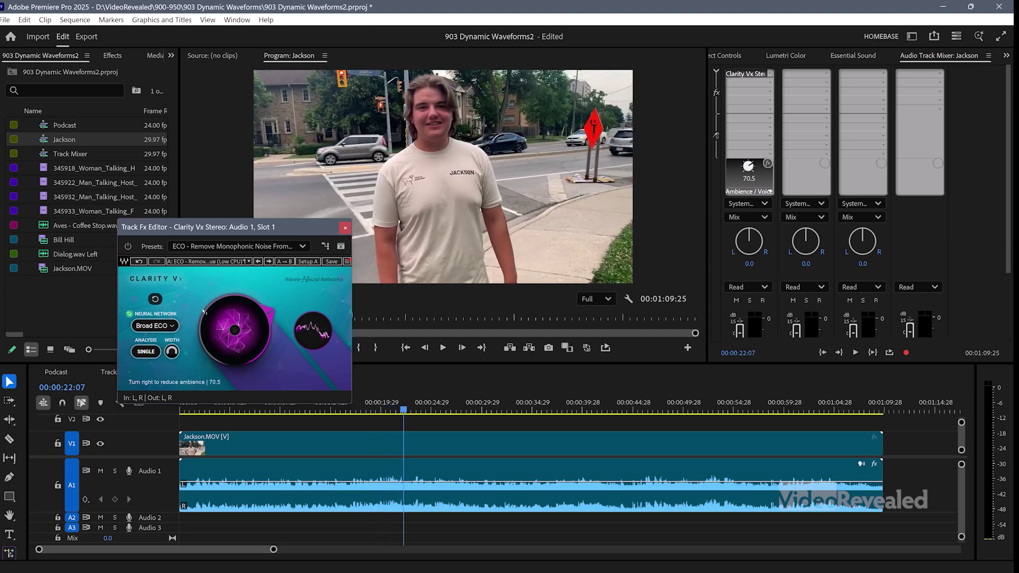
{"action": "left_click", "coordinate": [345, 230]}
{"action": "left_click", "coordinate": [64, 374]}
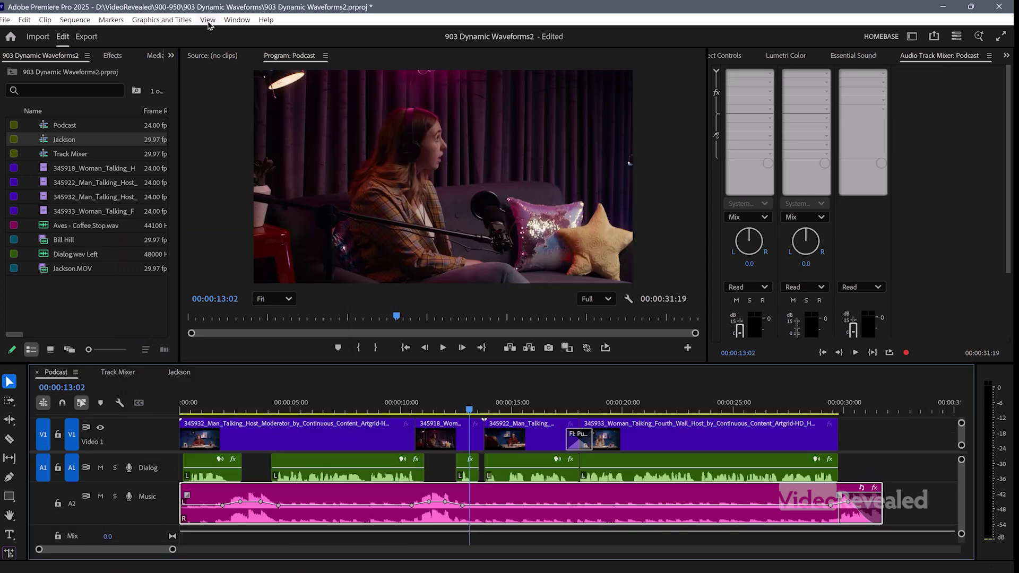
Turn off Dynamic Audio Waveforms in the View menu, then turn it back on.
{"action": "left_click", "coordinate": [208, 20]}
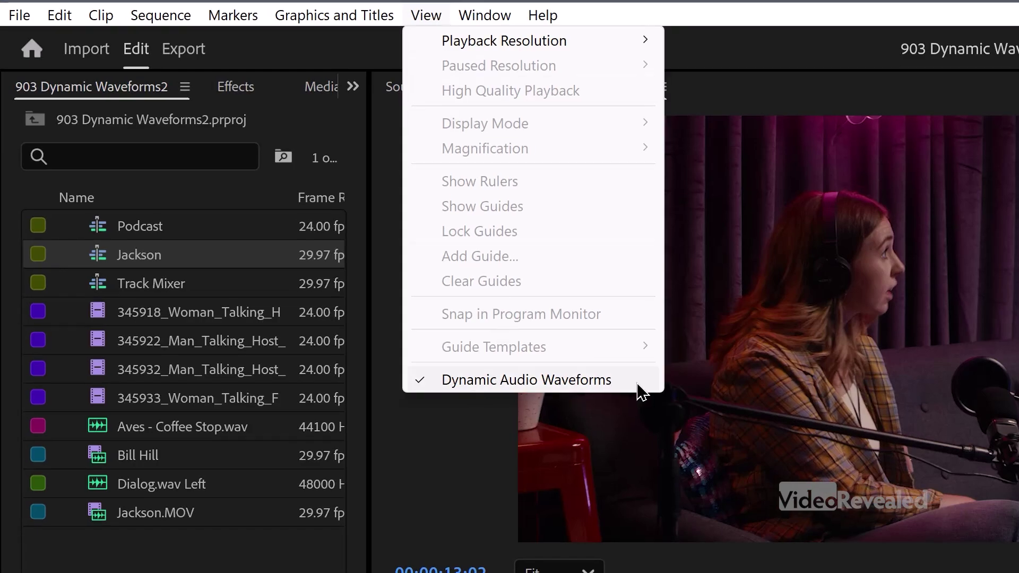
{"action": "left_click", "coordinate": [636, 380]}
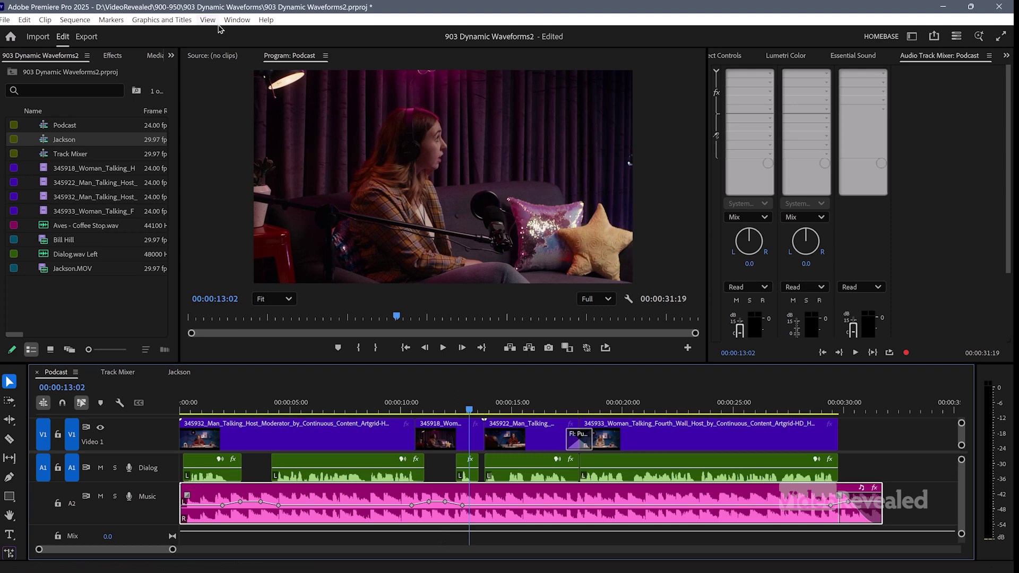
{"action": "left_click", "coordinate": [208, 20]}
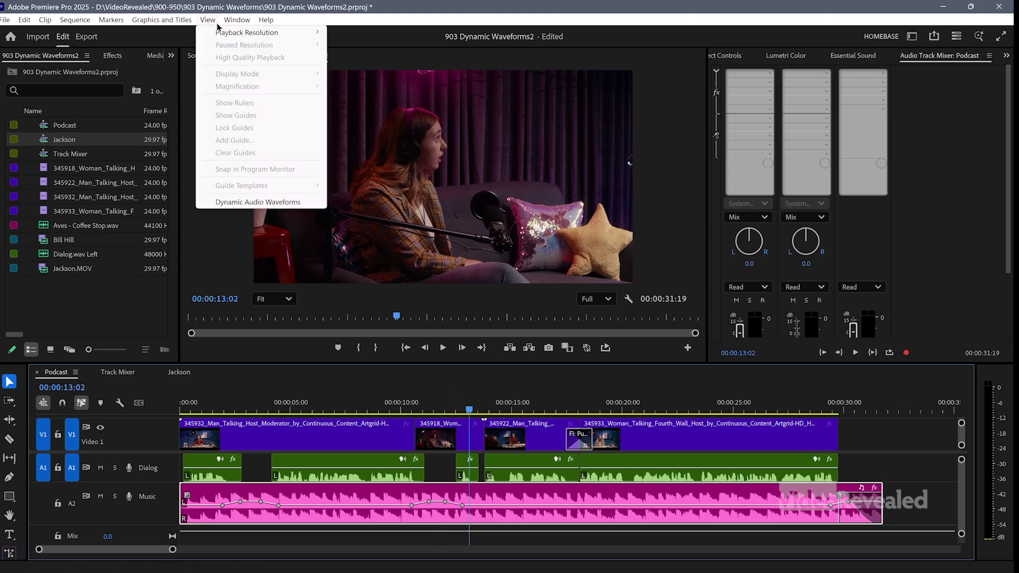
{"action": "left_click", "coordinate": [263, 205]}
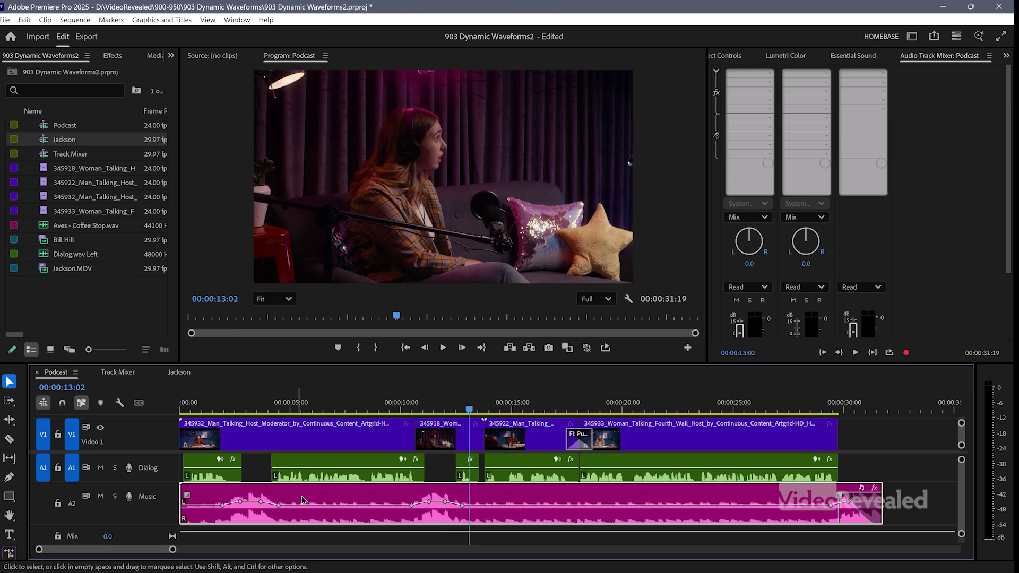